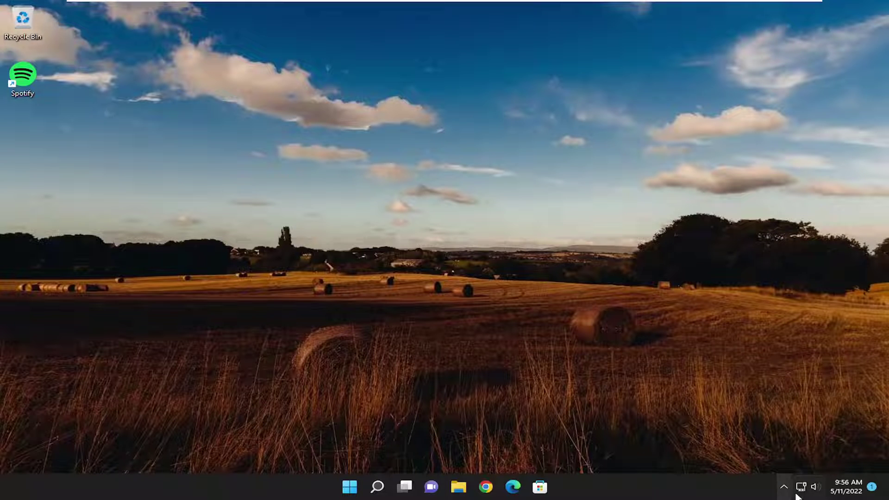
# Drag the Quick Settings volume slider down to 0 and dismiss the panel
pyautogui.click(817, 490)
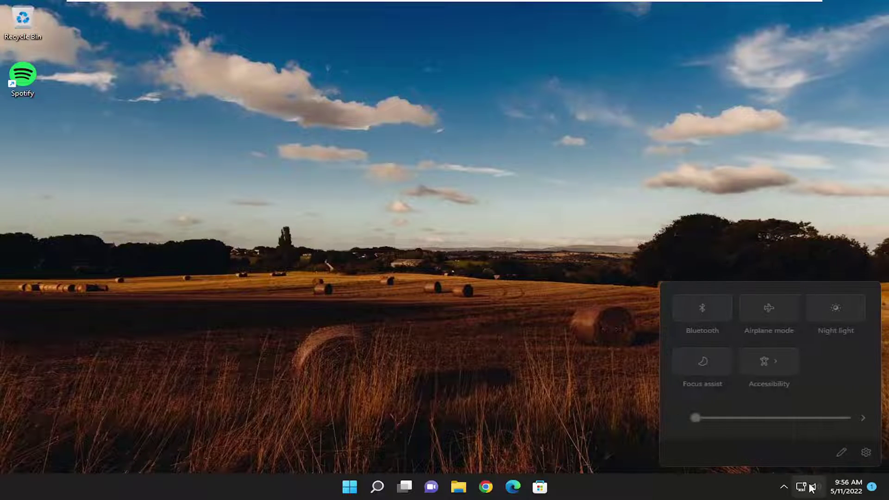
pyautogui.moveTo(720, 418)
pyautogui.mouseDown()
pyautogui.moveTo(750, 419)
pyautogui.moveTo(690, 419)
pyautogui.mouseUp()
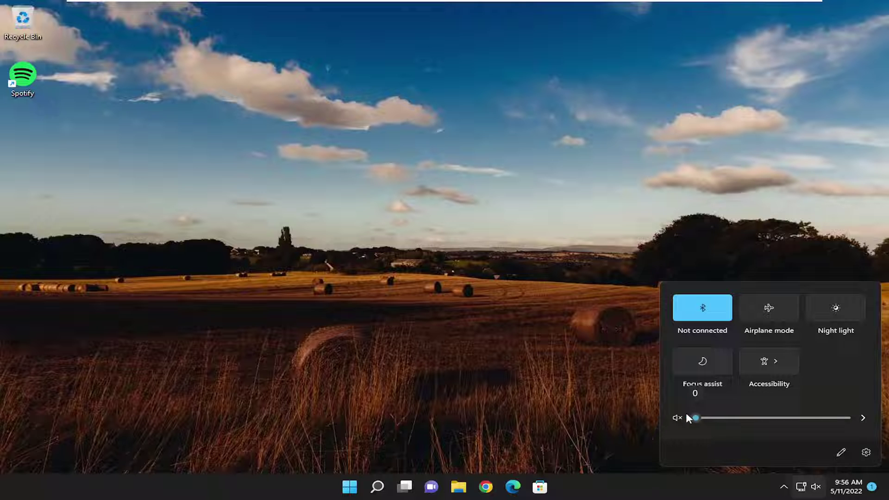
pyautogui.click(521, 444)
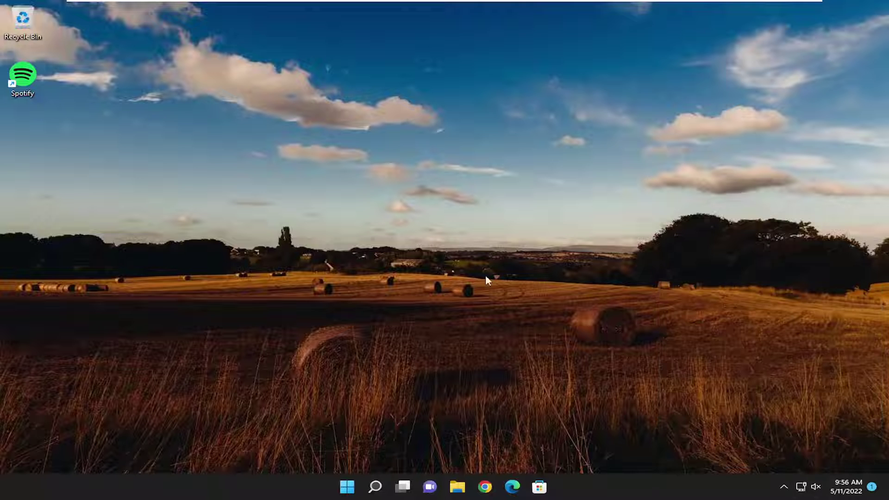
# Search Windows for 'troubleshoot' and open the Troubleshoot settings best match
pyautogui.click(370, 489)
pyautogui.write('troubleshoot')
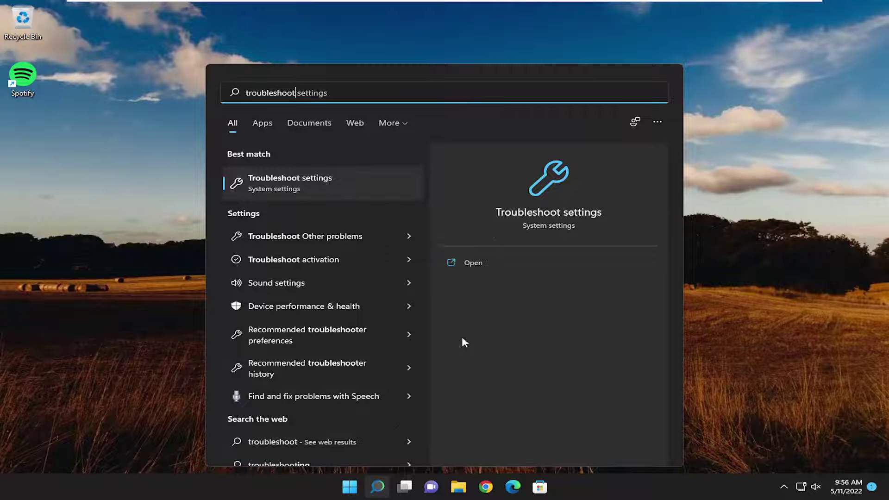
pyautogui.click(291, 180)
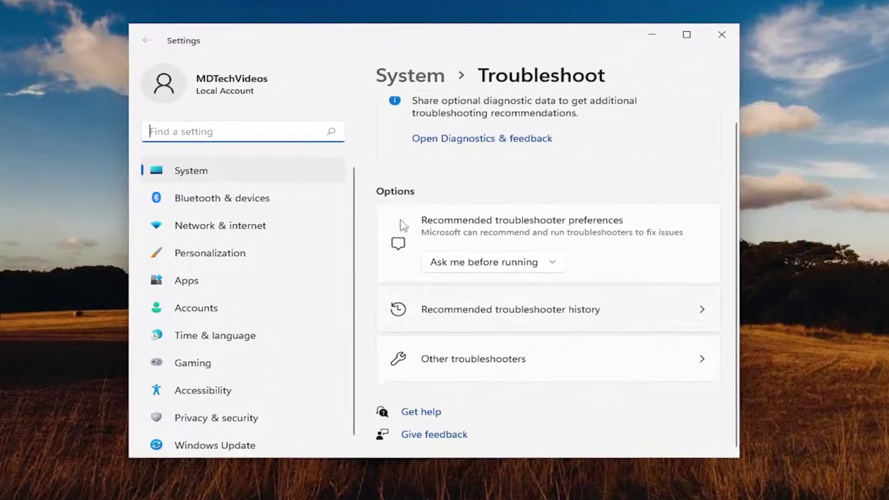
# Run the Playing Audio troubleshooter, accepting Audio Enhancements, then close the troubleshooter and Settings
pyautogui.click(453, 371)
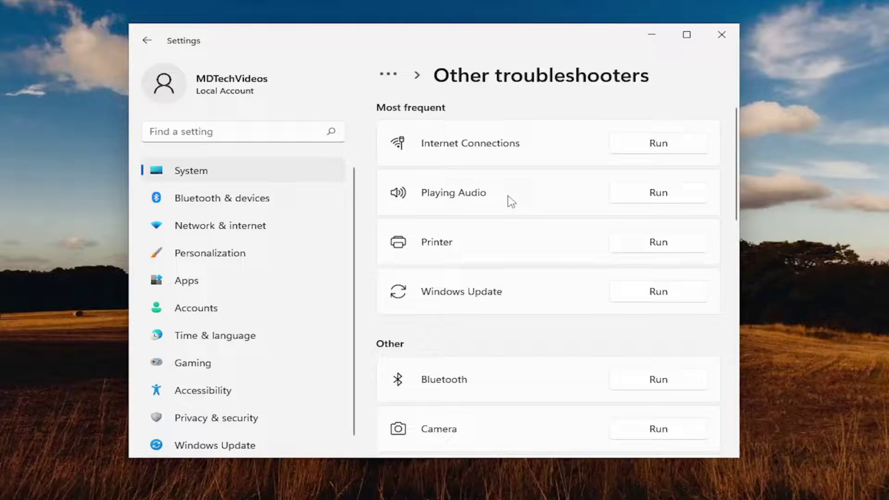
pyautogui.click(650, 197)
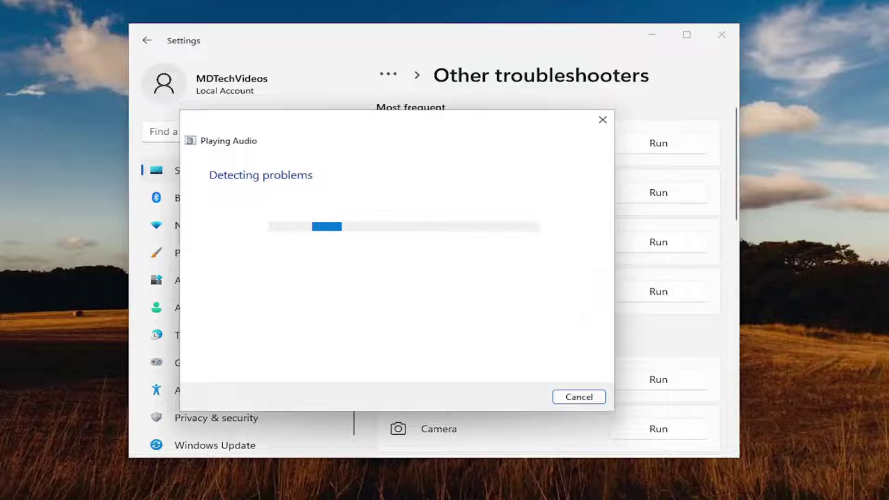
pyautogui.click(290, 257)
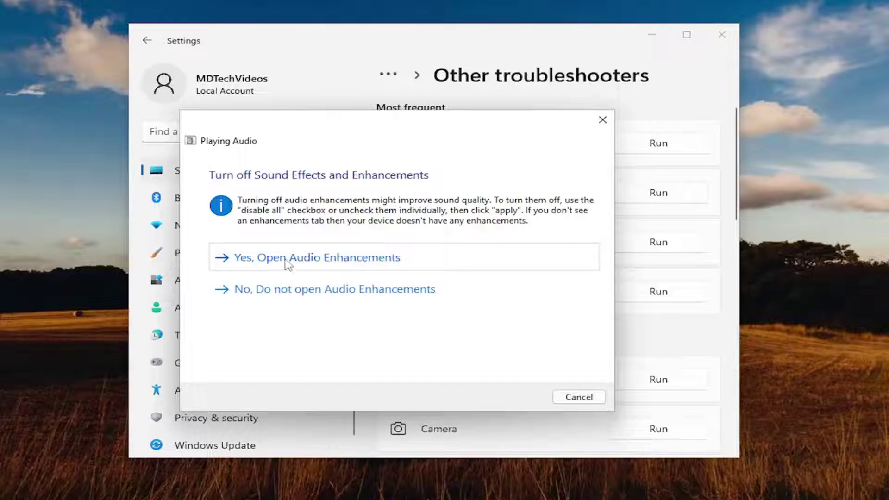
pyautogui.click(115, 376)
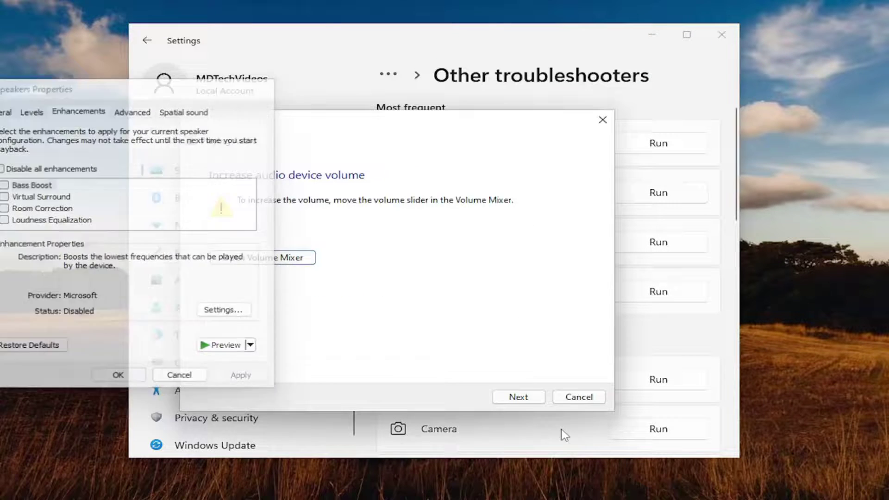
pyautogui.click(512, 397)
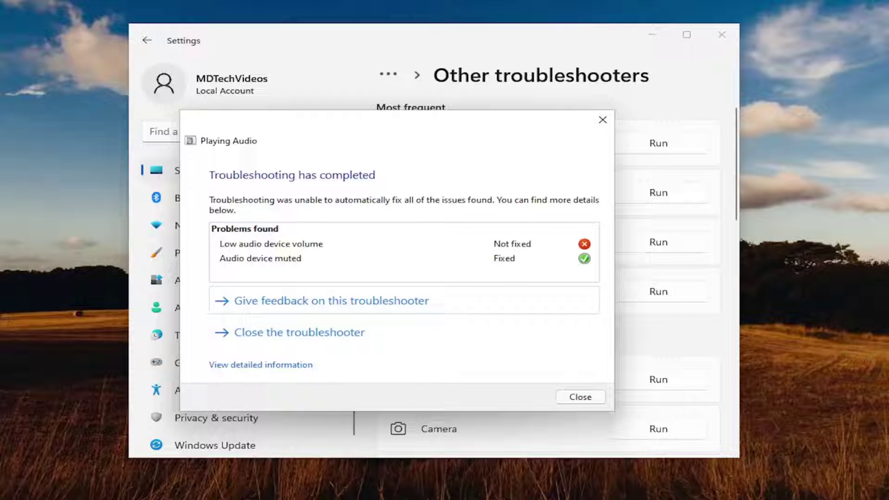
pyautogui.click(603, 120)
pyautogui.click(681, 67)
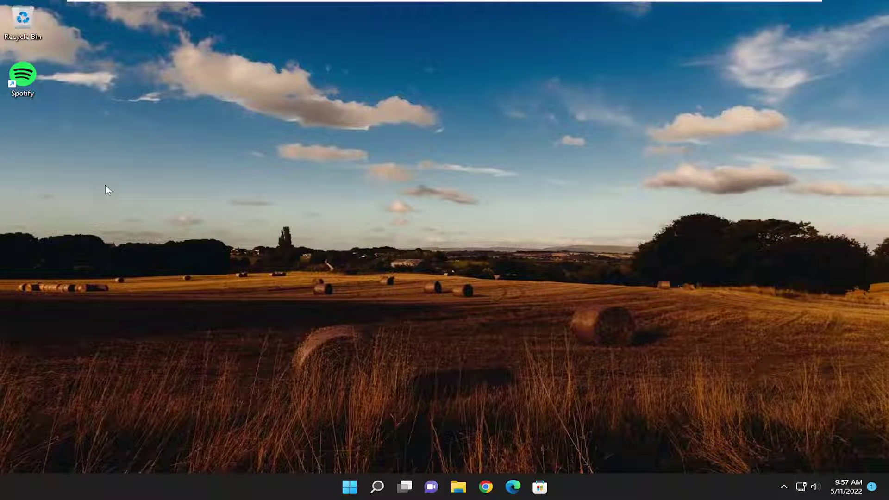
pyautogui.rightClick(25, 75)
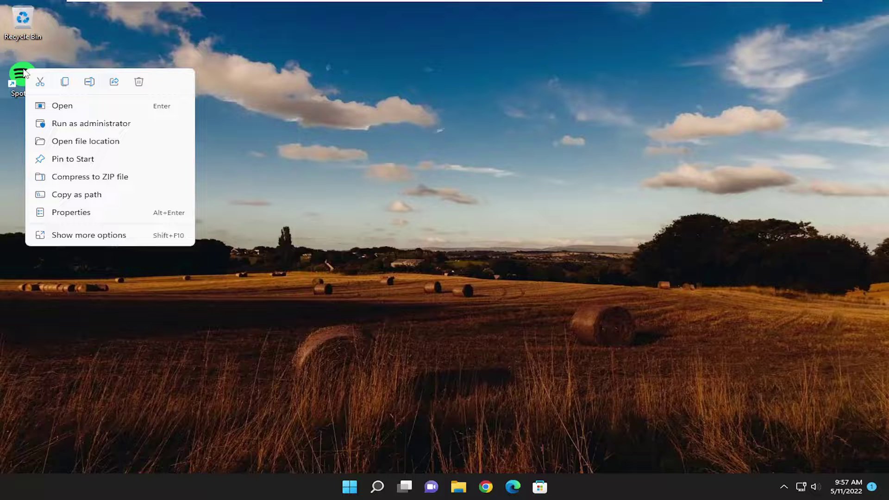
pyautogui.click(377, 486)
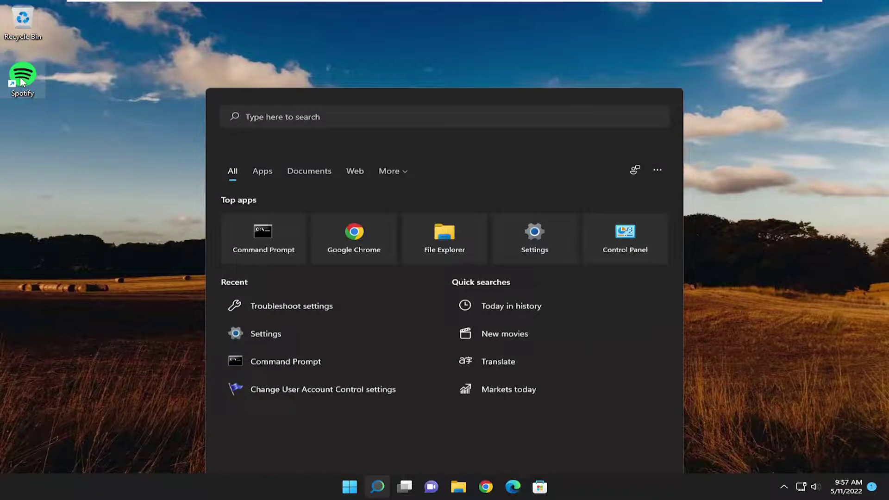
pyautogui.rightClick(25, 74)
pyautogui.rightClick(30, 77)
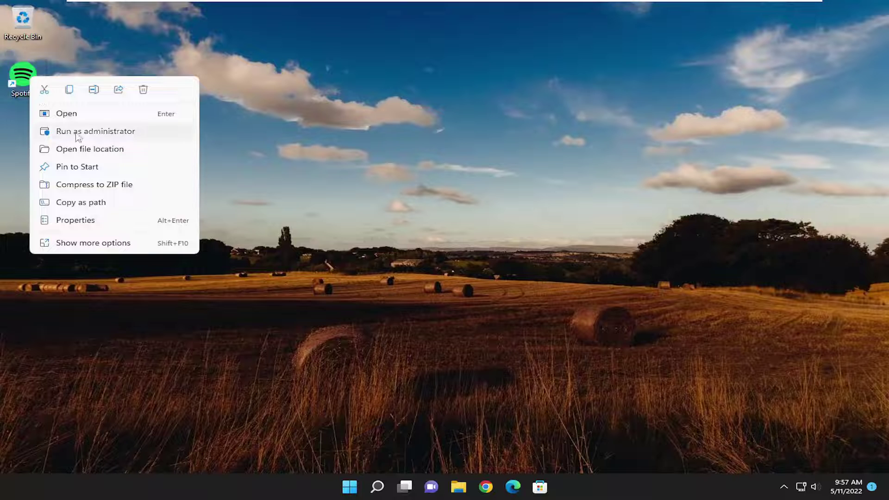
pyautogui.click(76, 133)
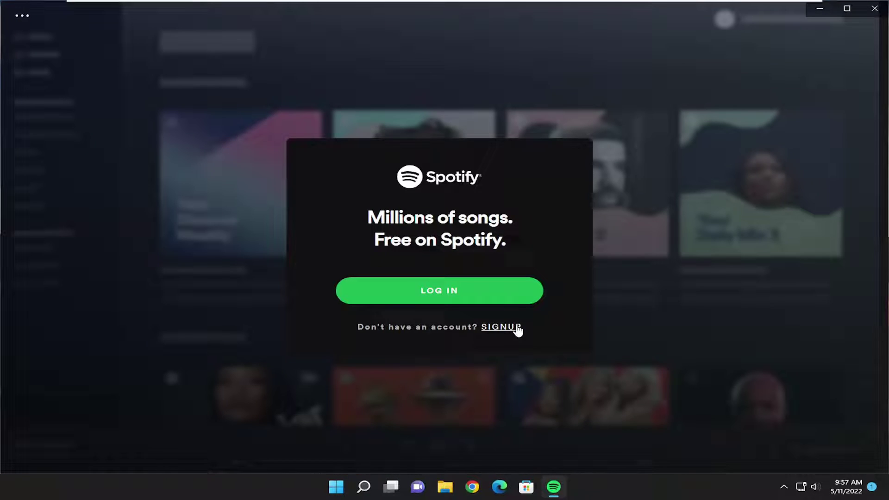
pyautogui.click(872, 11)
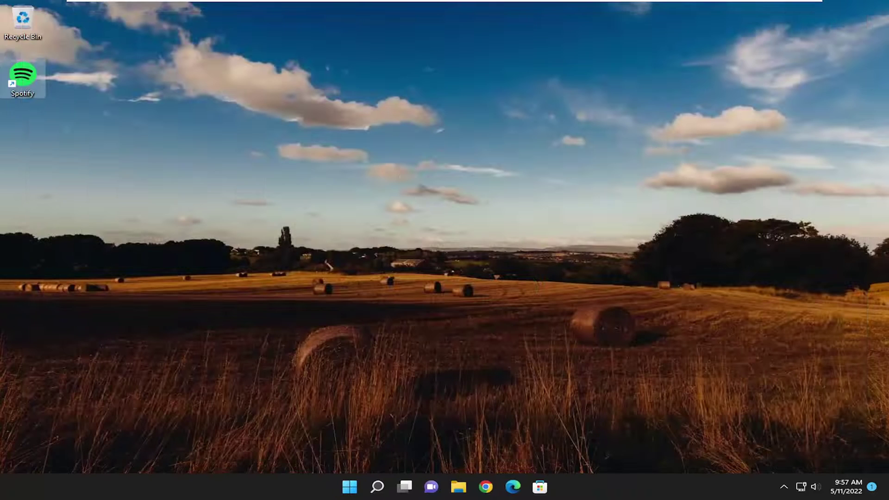
# Open the Sound page via Quick Settings' All settings and reveal Speakers as the output device
pyautogui.click(819, 490)
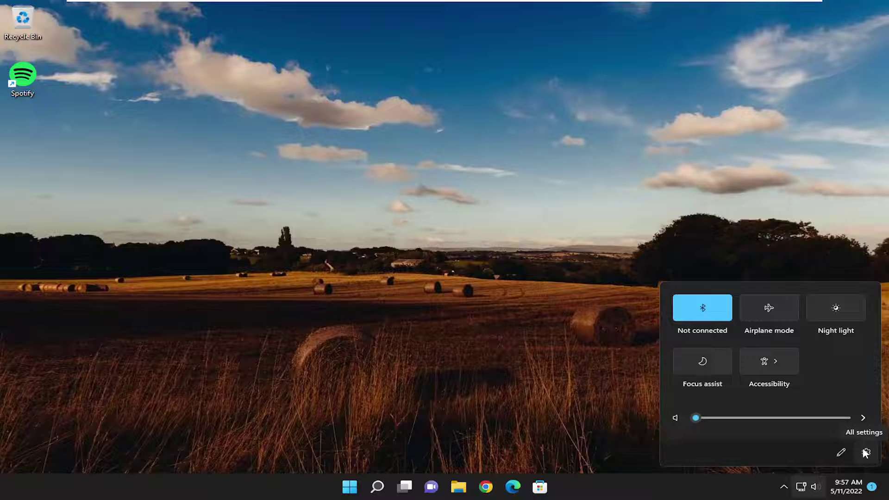
pyautogui.click(866, 453)
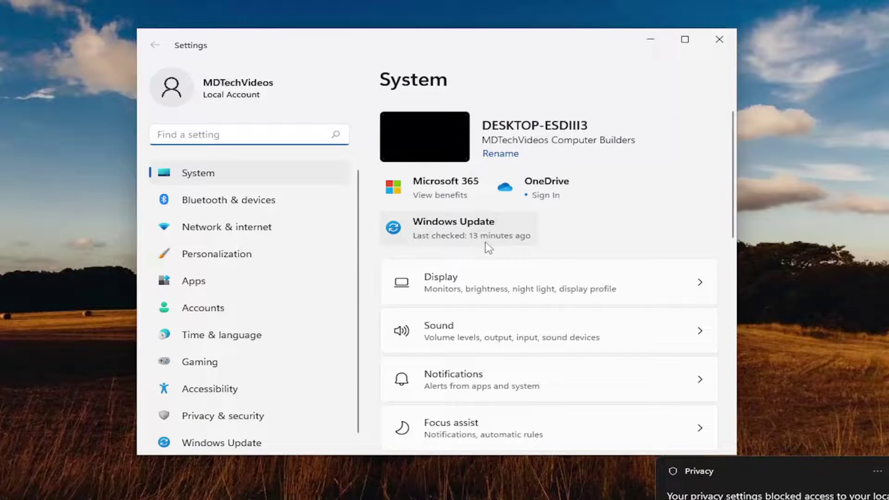
pyautogui.click(435, 335)
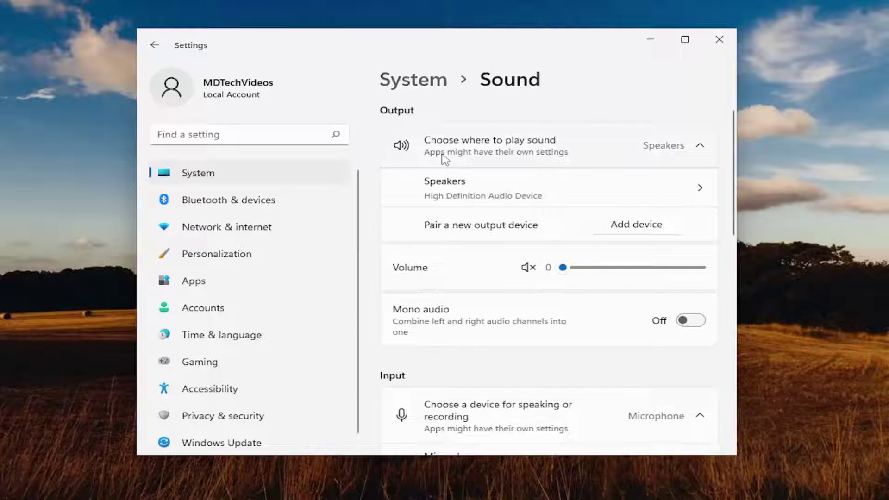
pyautogui.click(688, 157)
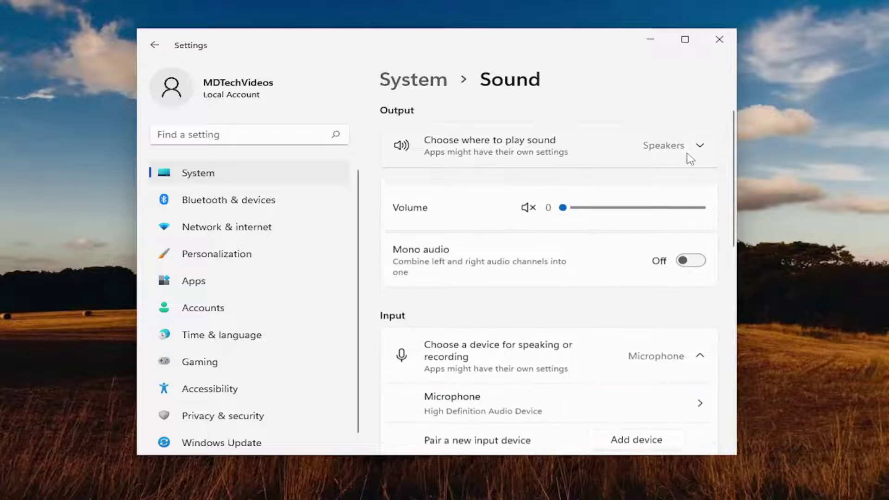
pyautogui.click(690, 157)
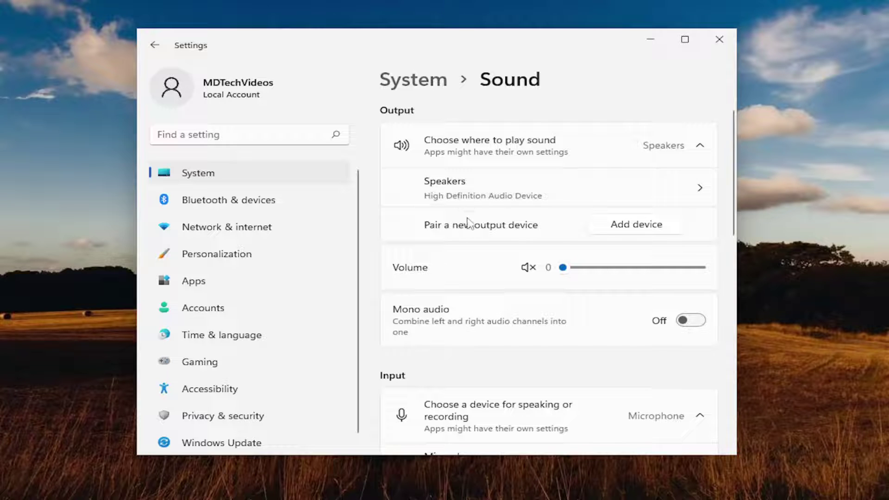
# Cancel the Add a device dialog and close the Settings window
pyautogui.click(637, 224)
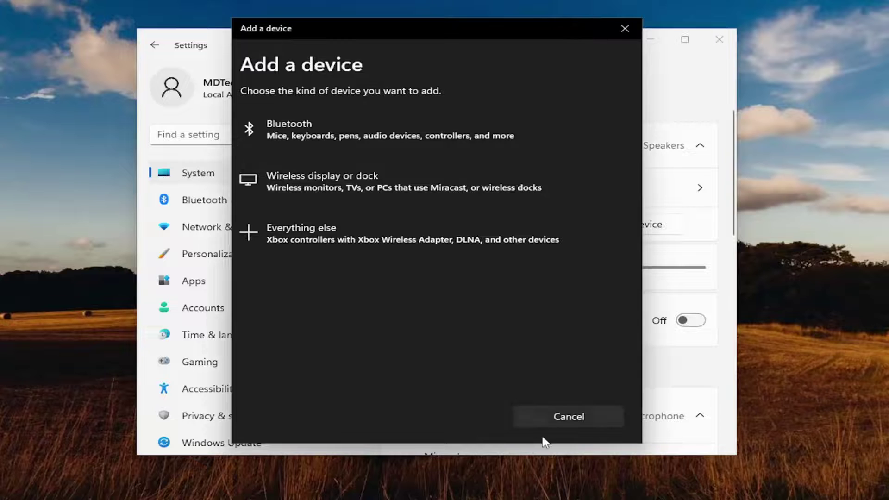
pyautogui.click(559, 419)
pyautogui.click(719, 39)
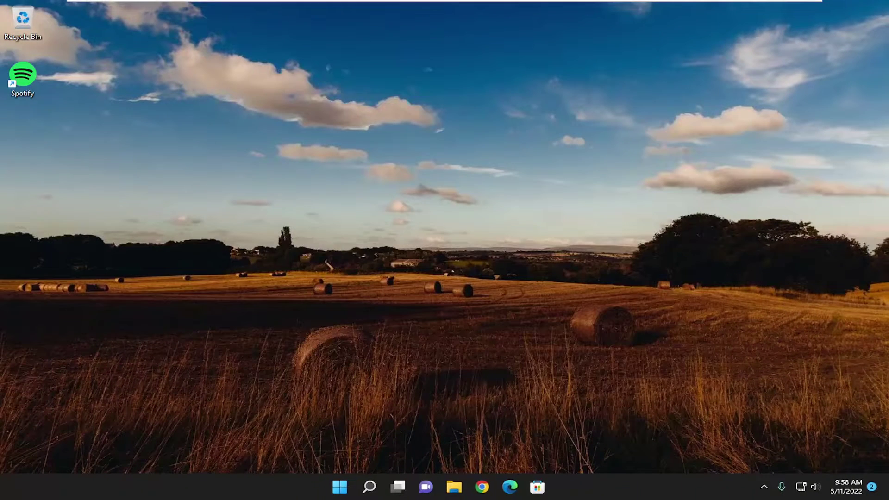